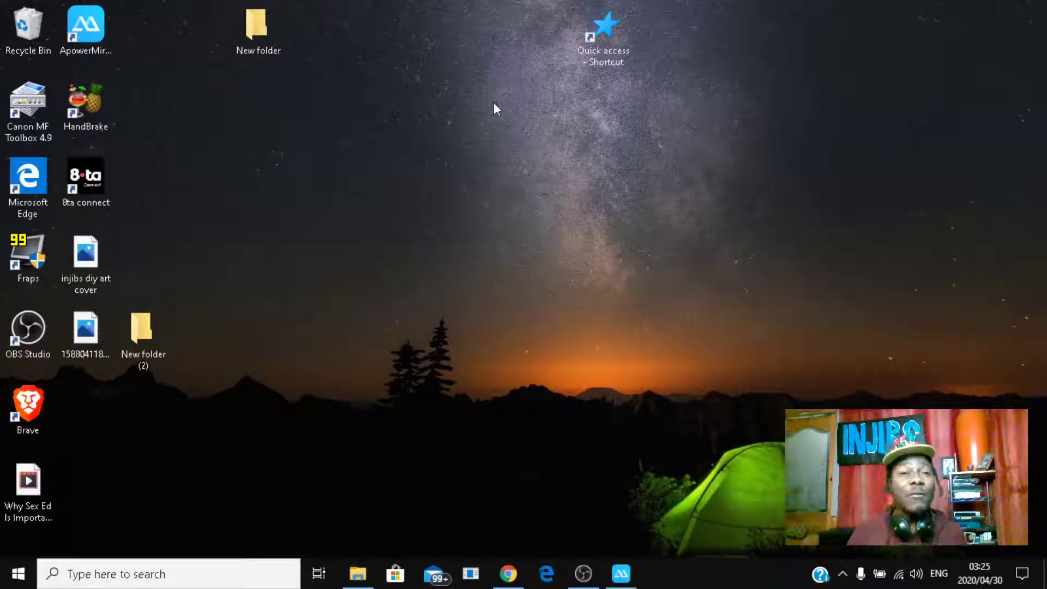
# Open YouTube in Chrome and go to the management page of the signed-in Google Account.
pyautogui.click(506, 580)
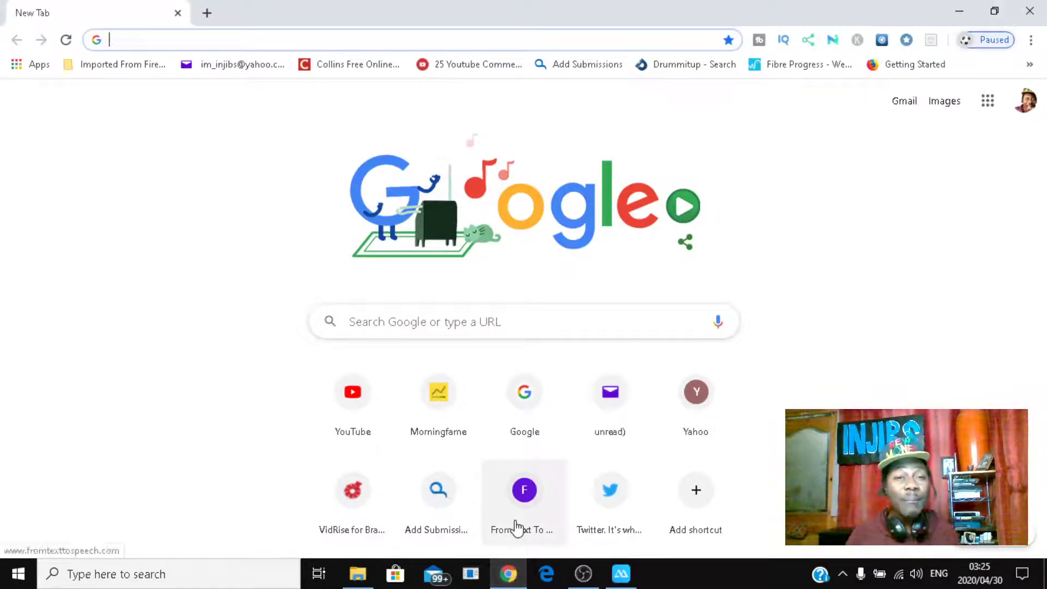
pyautogui.click(354, 395)
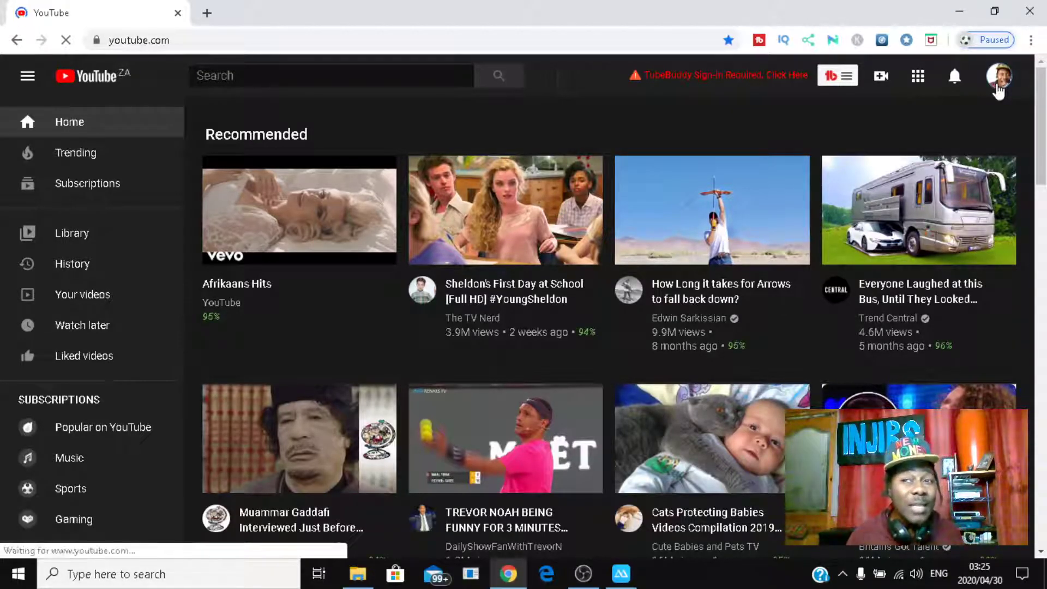
pyautogui.click(998, 87)
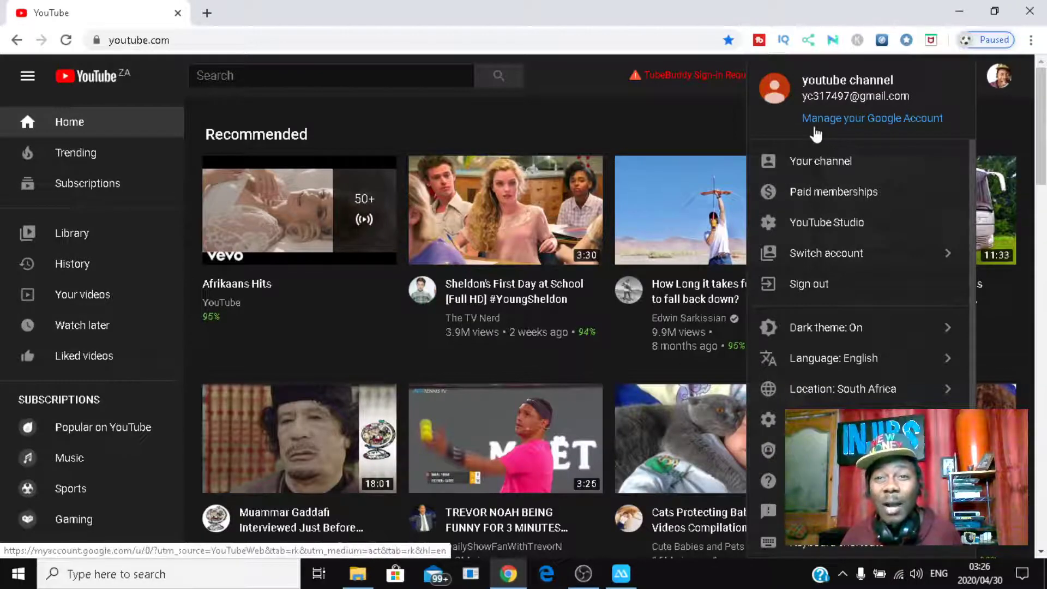
pyautogui.click(999, 107)
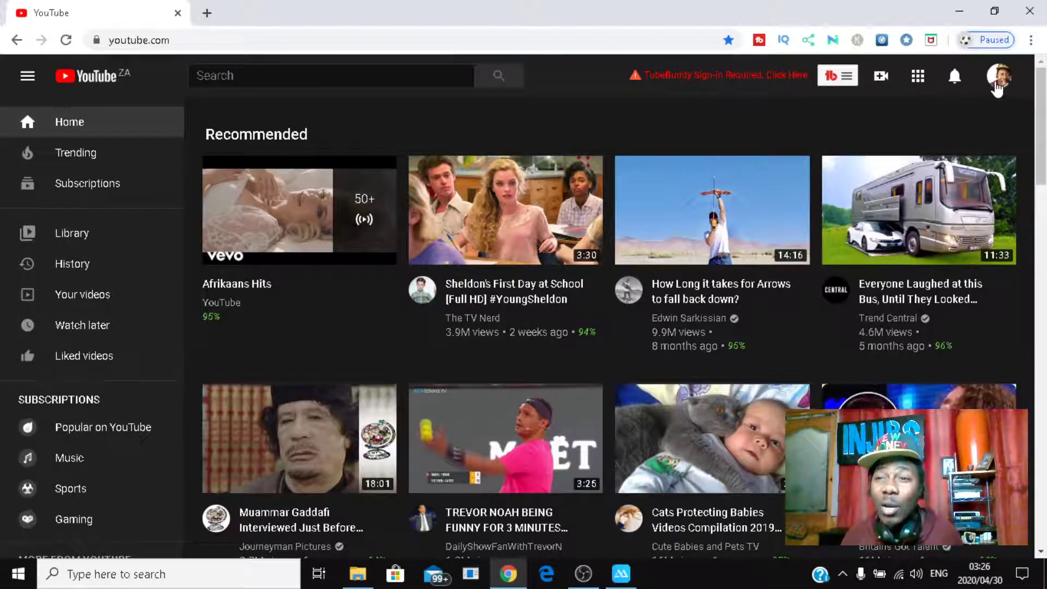
pyautogui.click(996, 84)
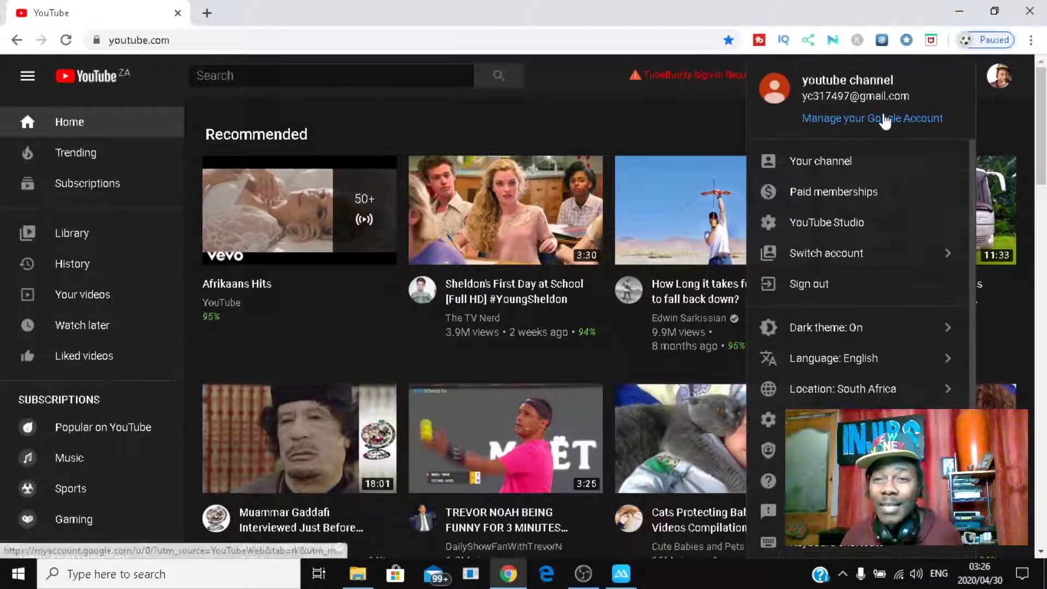
pyautogui.click(886, 118)
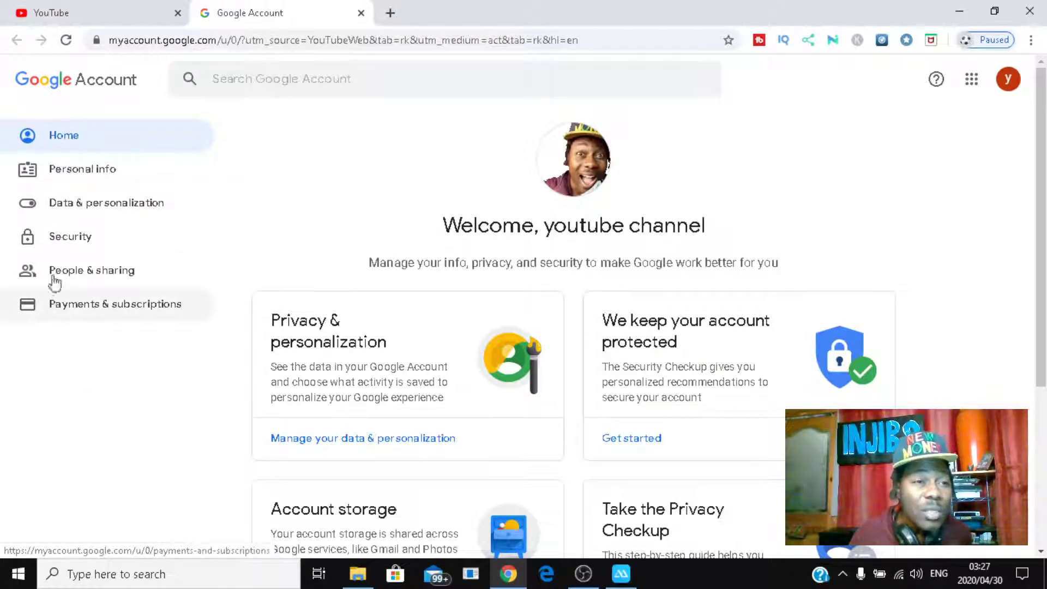
# Open the profile photo picker from the account's personal info and show the photos already stored in the account.
pyautogui.click(74, 173)
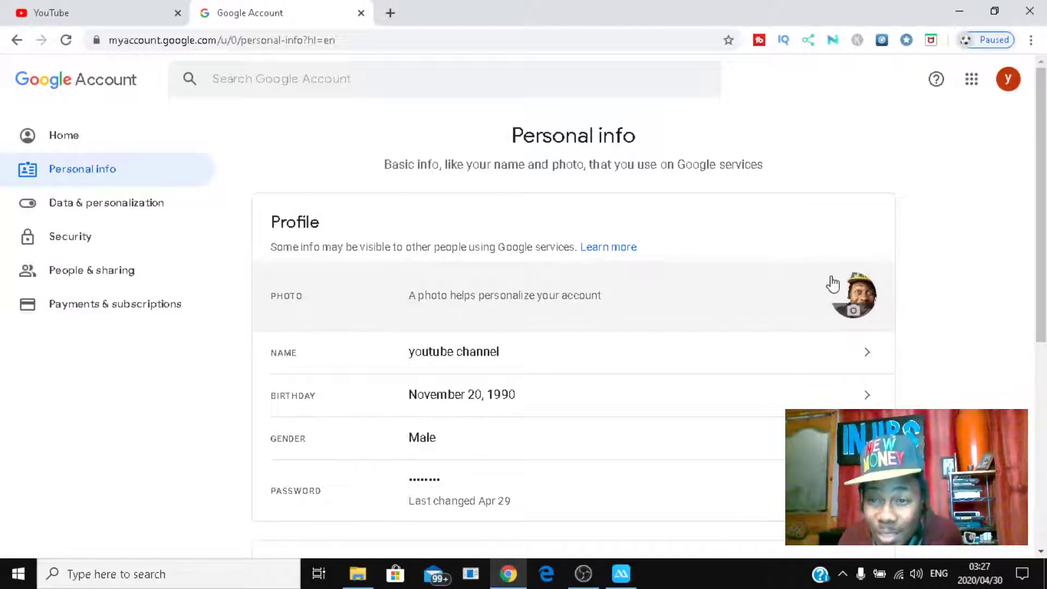
pyautogui.click(854, 314)
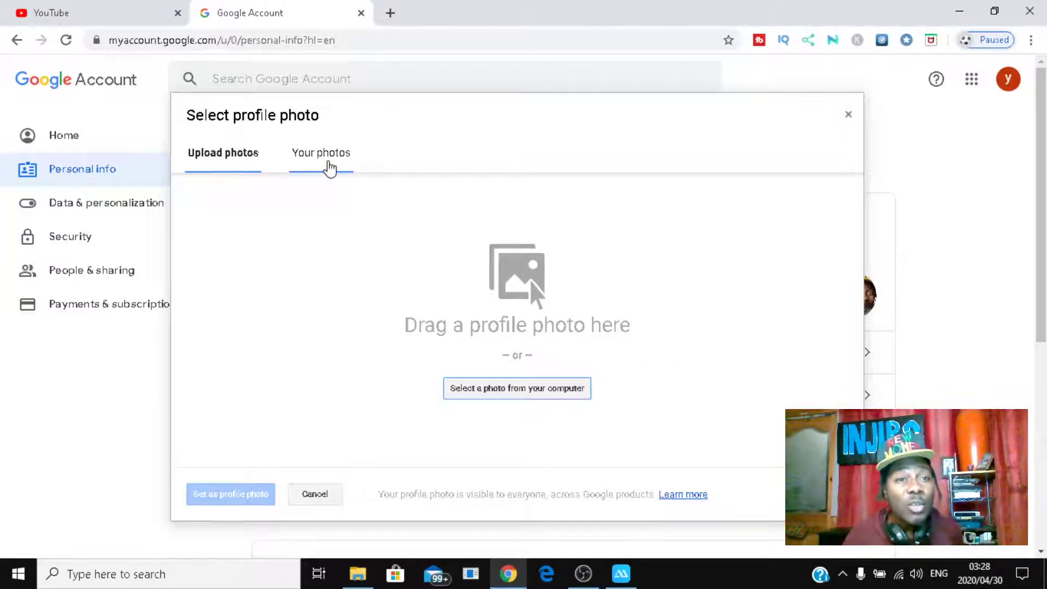
pyautogui.click(329, 168)
pyautogui.click(331, 167)
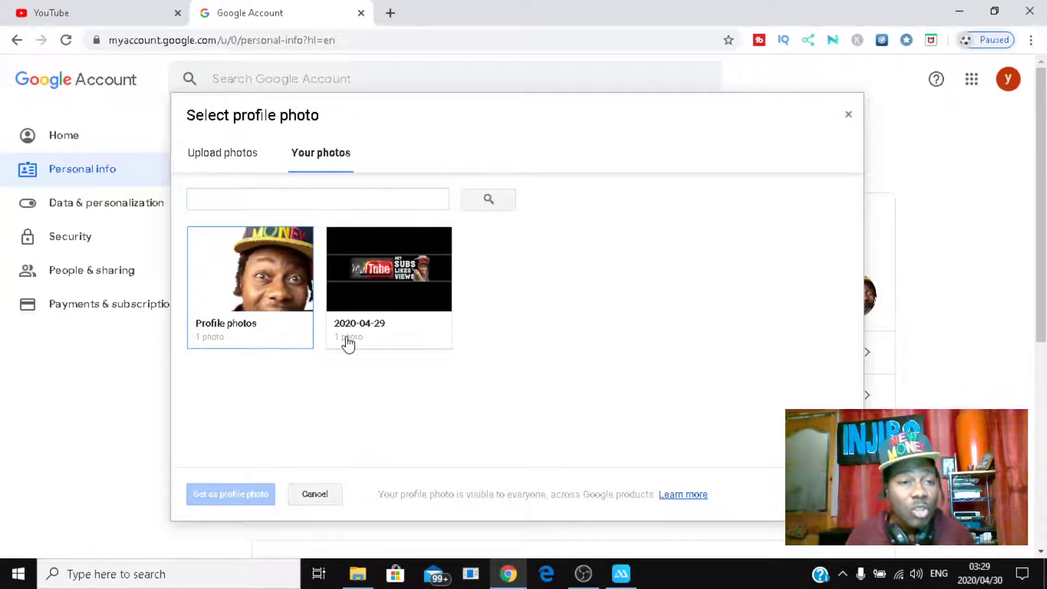
# Browse the Galaxy S6 phone storage for a profile photo to upload, and close the file picker without choosing one.
pyautogui.click(213, 164)
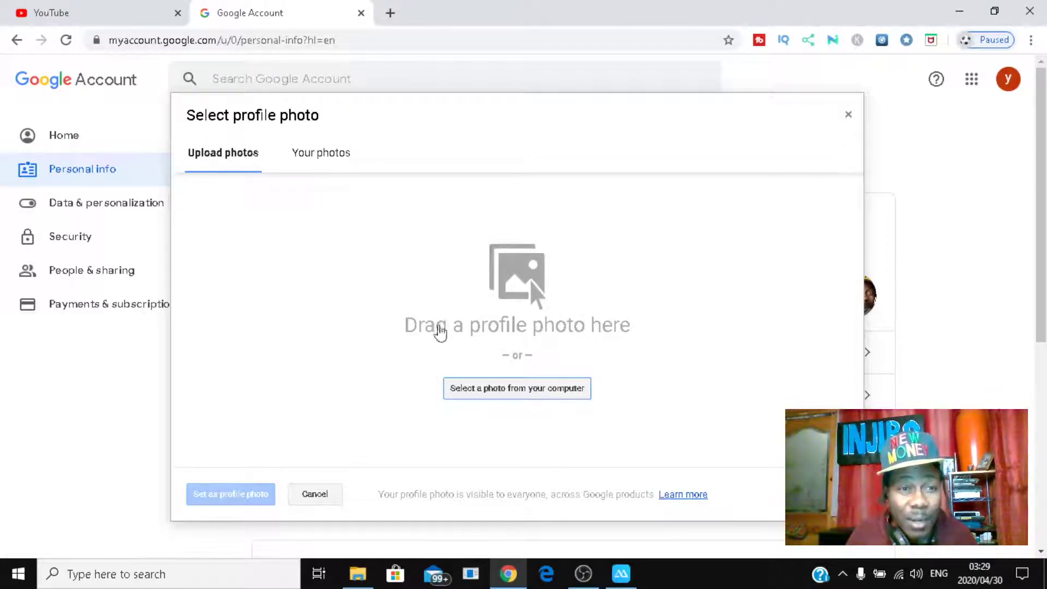
pyautogui.click(517, 390)
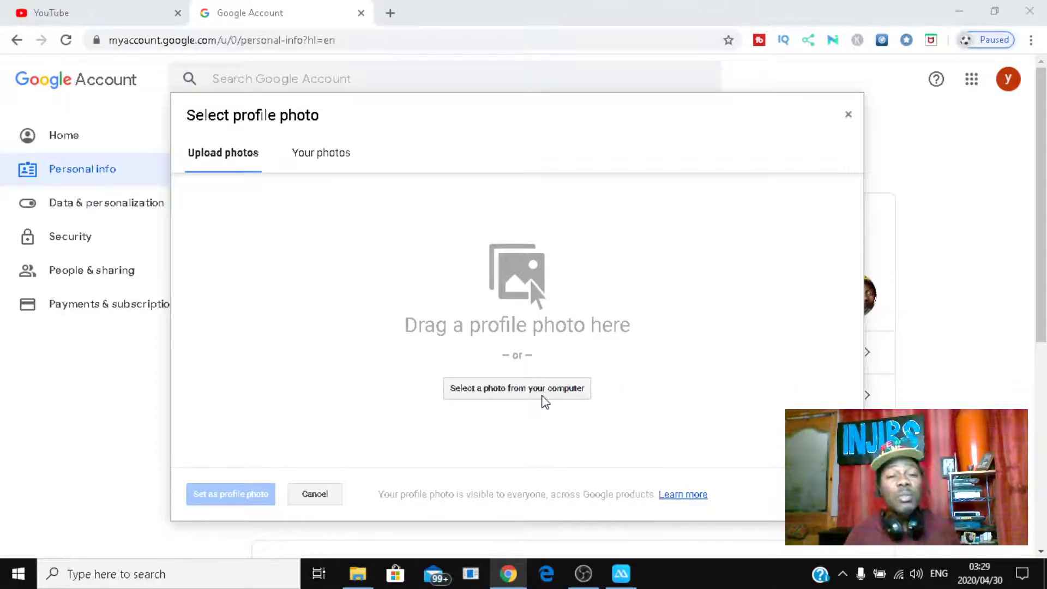
pyautogui.click(540, 390)
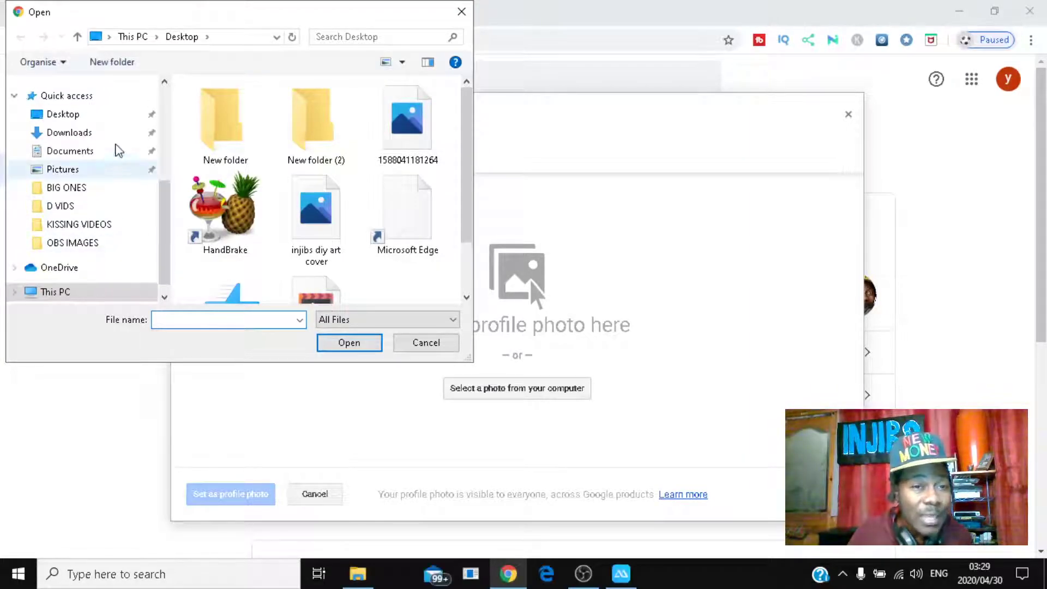
pyautogui.click(83, 184)
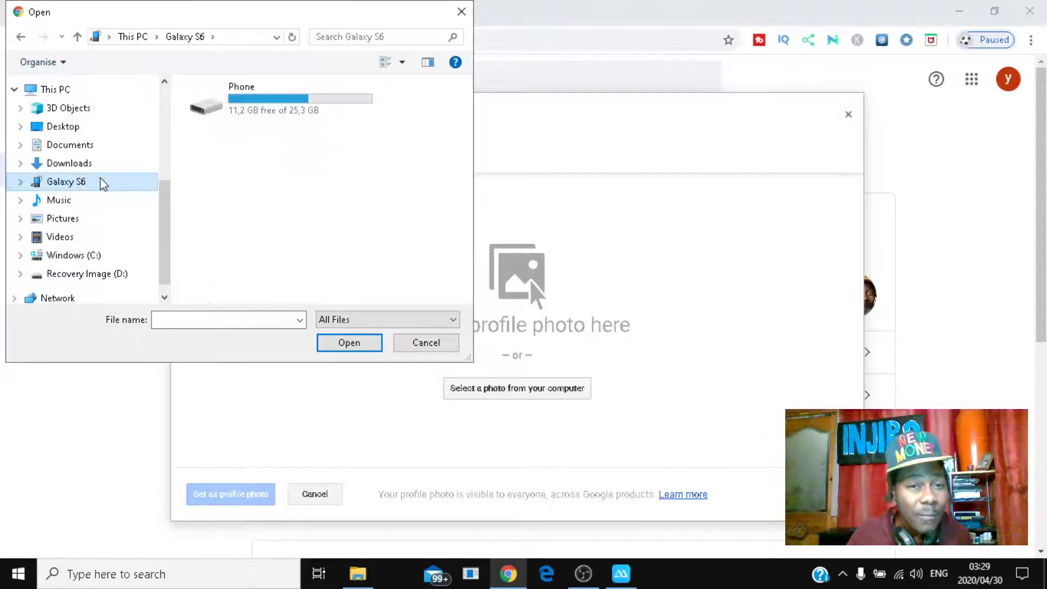
pyautogui.click(275, 109)
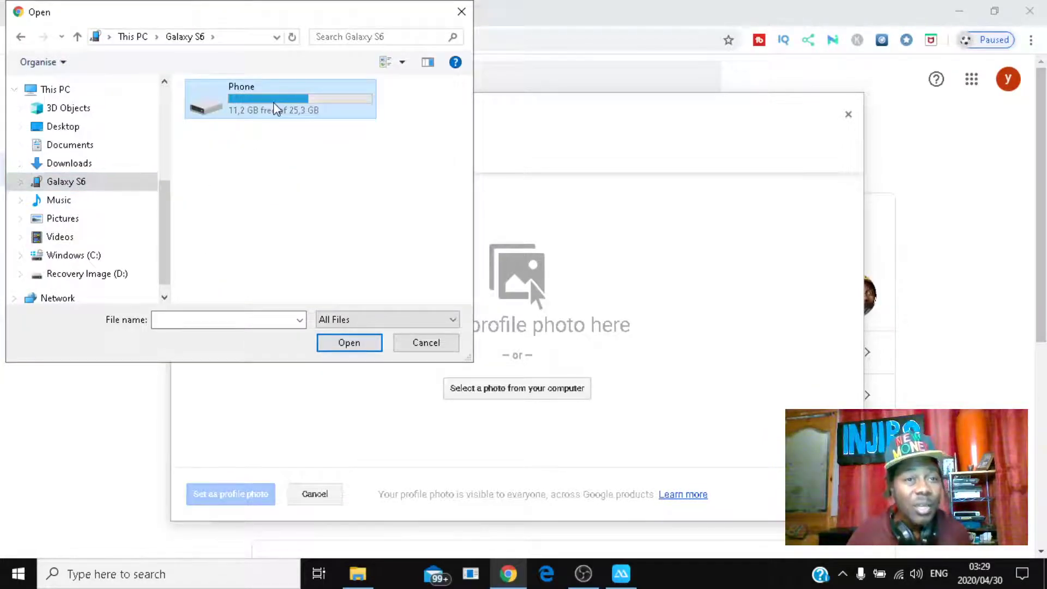
pyautogui.doubleClick(276, 109)
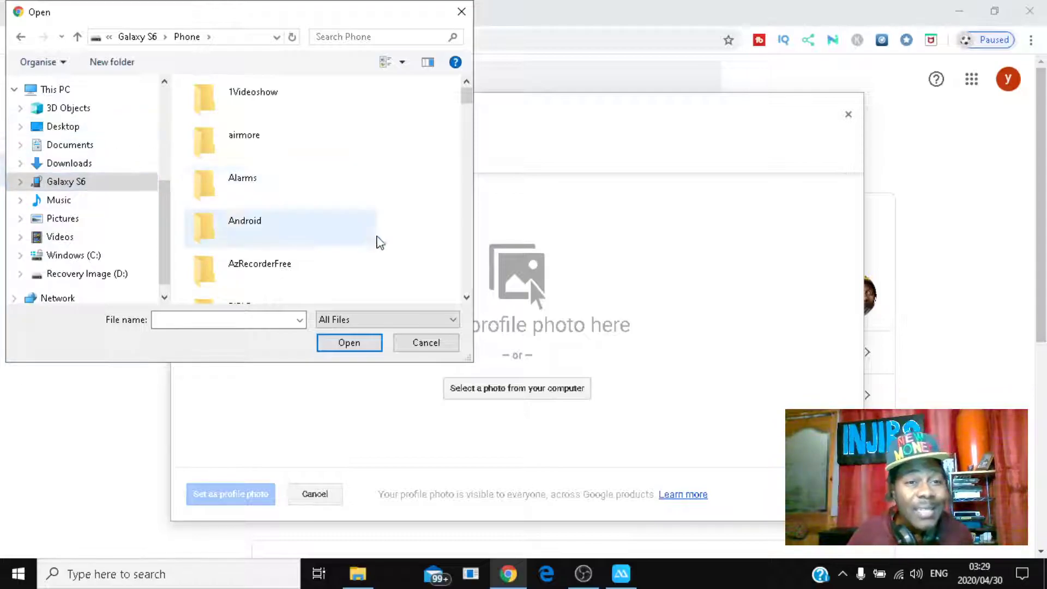
pyautogui.click(461, 12)
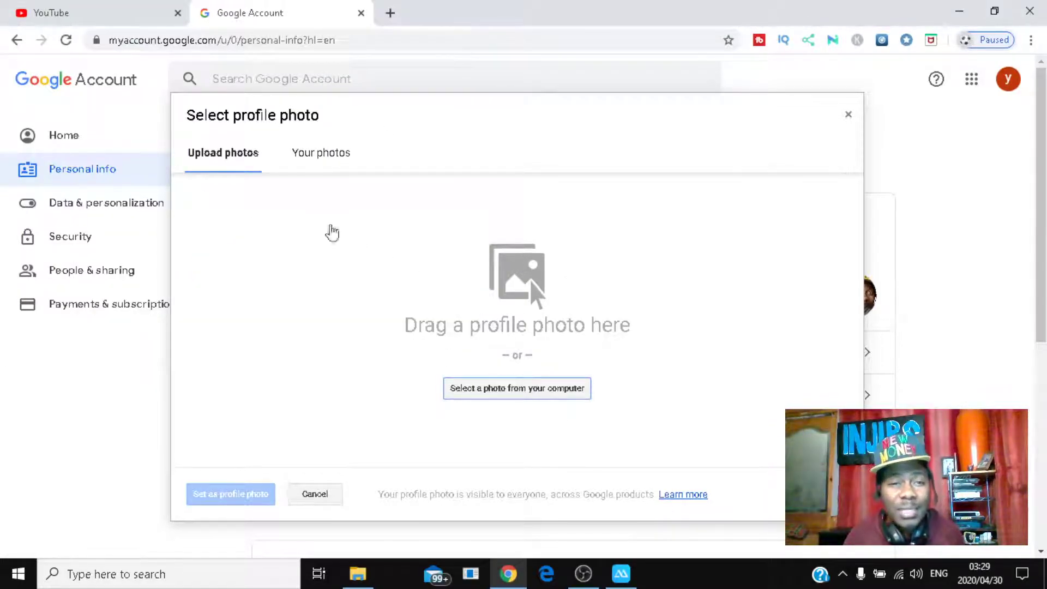
# Select injibs diy art cover.png from the account's 2020-04-29 photo album as the profile photo candidate.
pyautogui.click(305, 155)
pyautogui.click(400, 287)
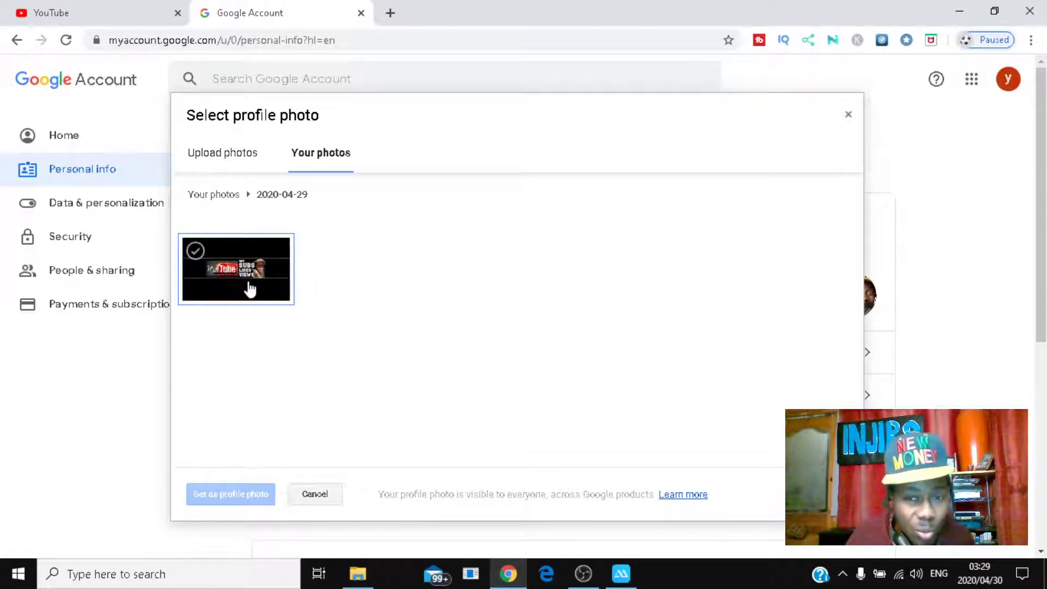
pyautogui.click(243, 266)
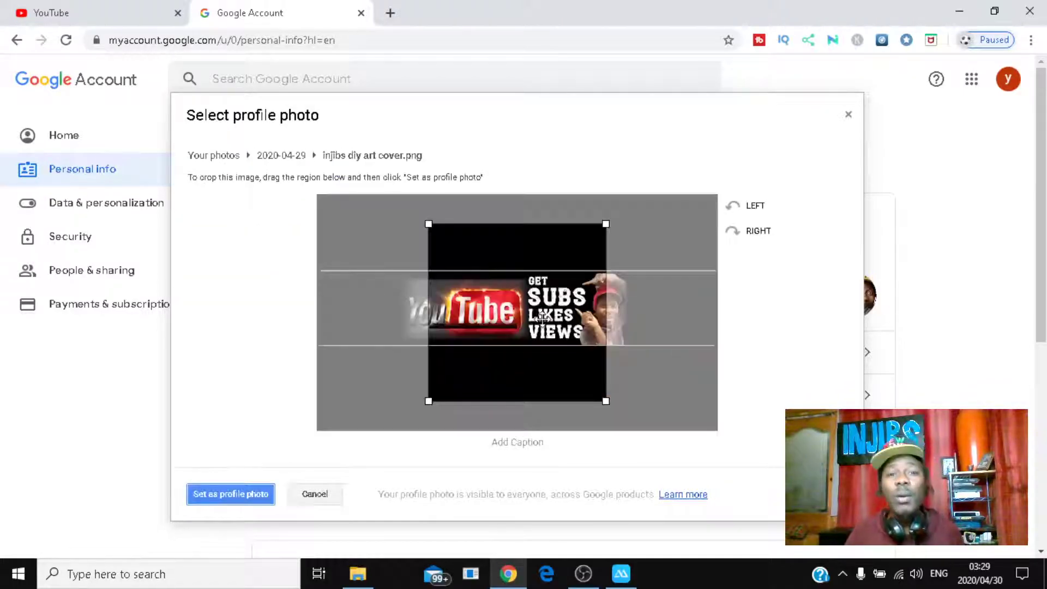
# Shrink and move the square crop region tightly around the man in the red cap, and cancel the profile photo change.
pyautogui.moveTo(488, 316); pyautogui.dragTo(572, 316)
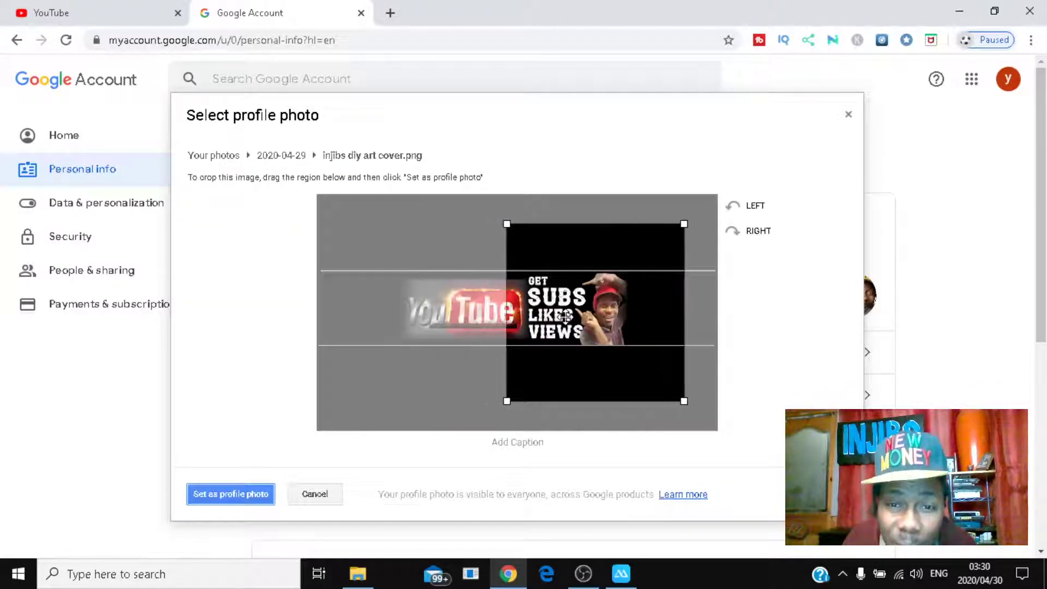
pyautogui.moveTo(506, 223); pyautogui.dragTo(537, 254)
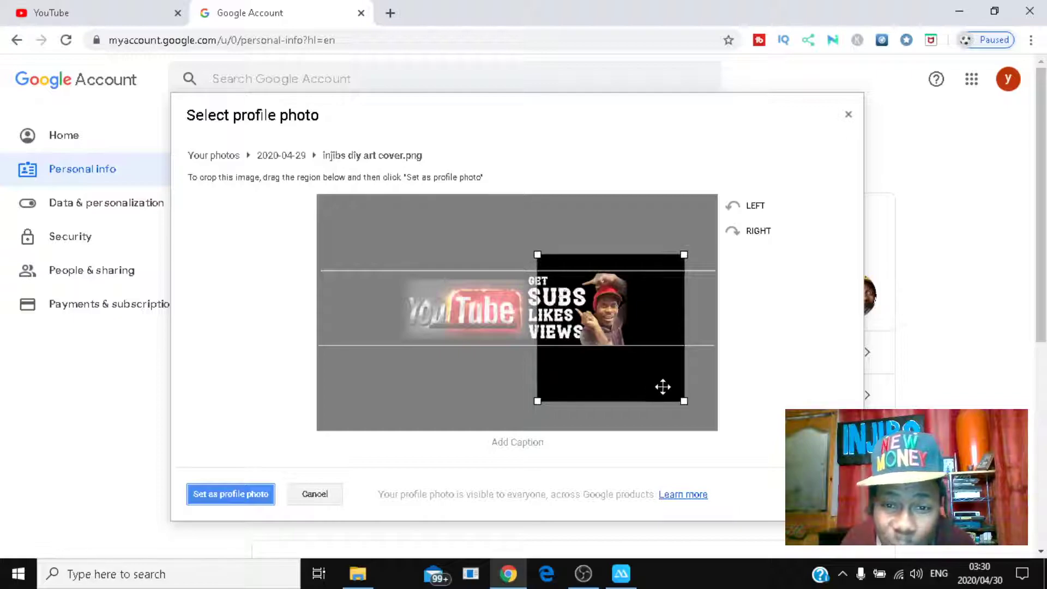
pyautogui.moveTo(683, 402); pyautogui.dragTo(640, 356)
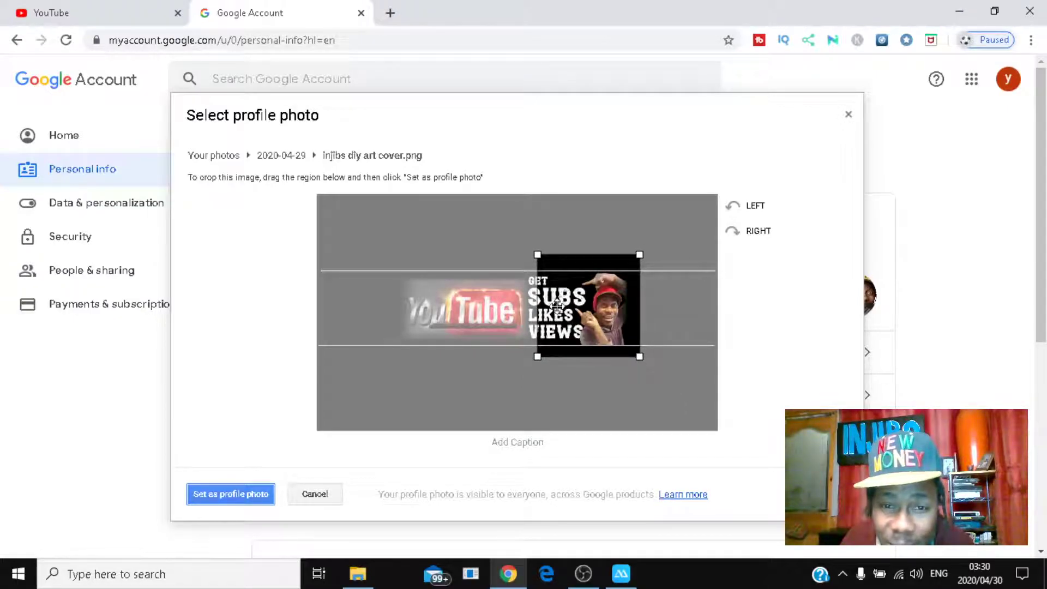
pyautogui.moveTo(547, 281); pyautogui.dragTo(564, 282)
pyautogui.moveTo(607, 313); pyautogui.dragTo(607, 317)
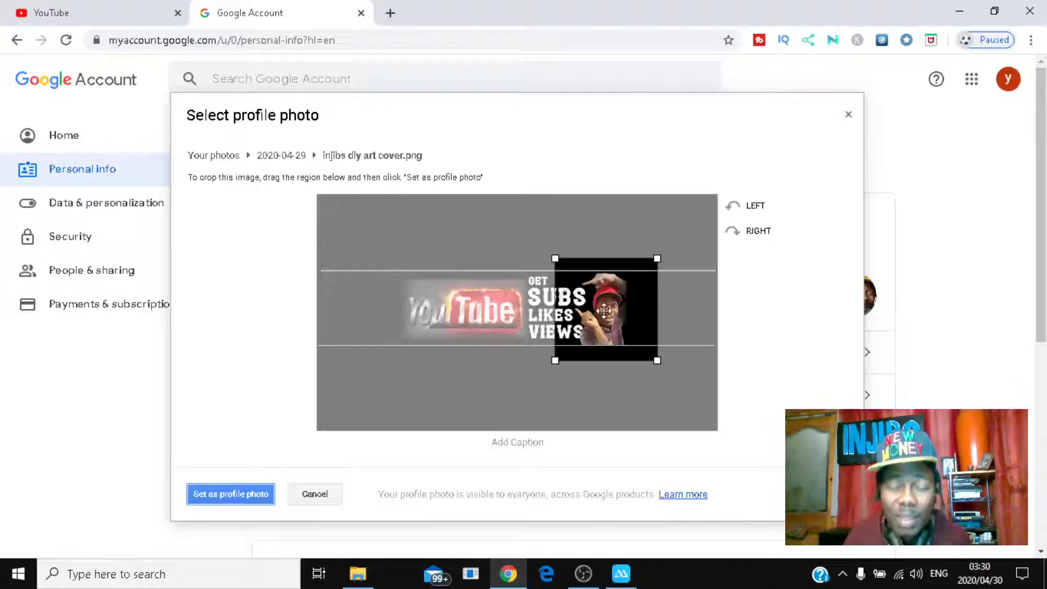
pyautogui.moveTo(656, 261); pyautogui.dragTo(647, 265)
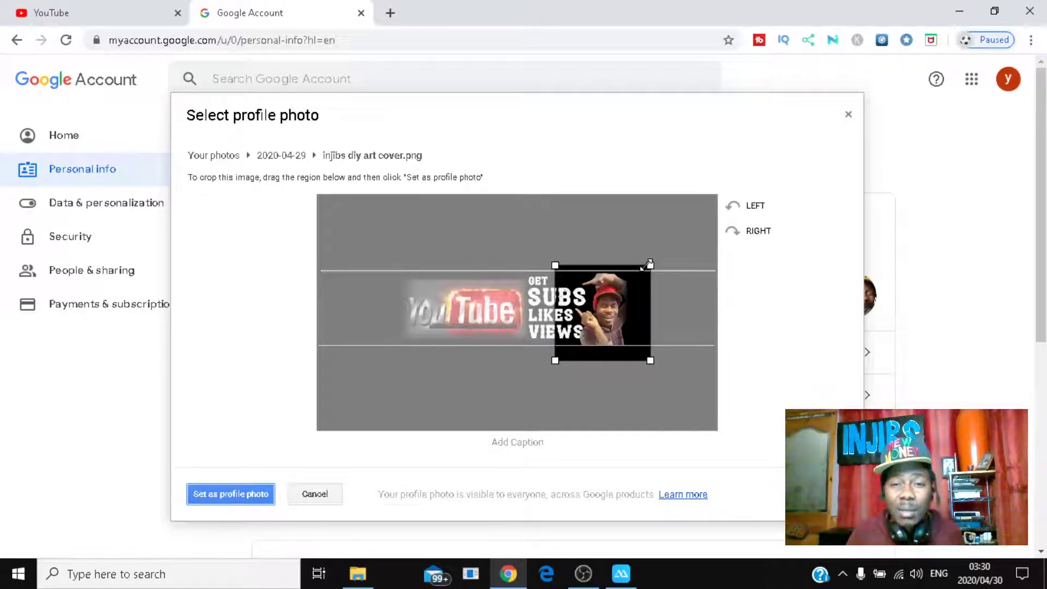
pyautogui.moveTo(650, 360); pyautogui.dragTo(644, 350)
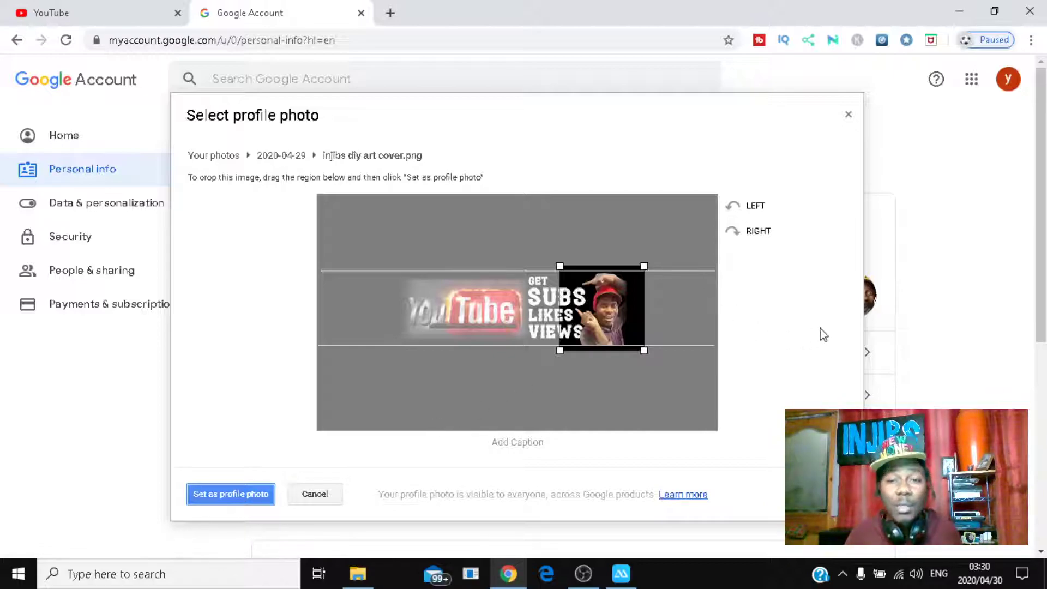
pyautogui.click(309, 494)
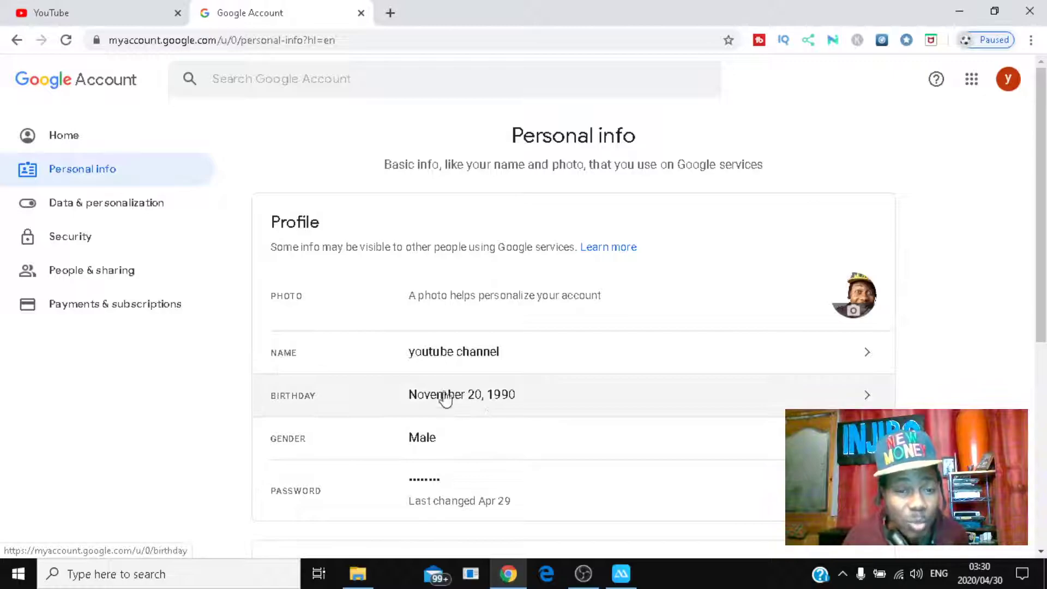
# Minimize the browser, switch to the phone mirrored in ApowerMirror and unlock it to its home screen.
pyautogui.scroll(-7, 553, 376)
pyautogui.scroll(7, 546, 375)
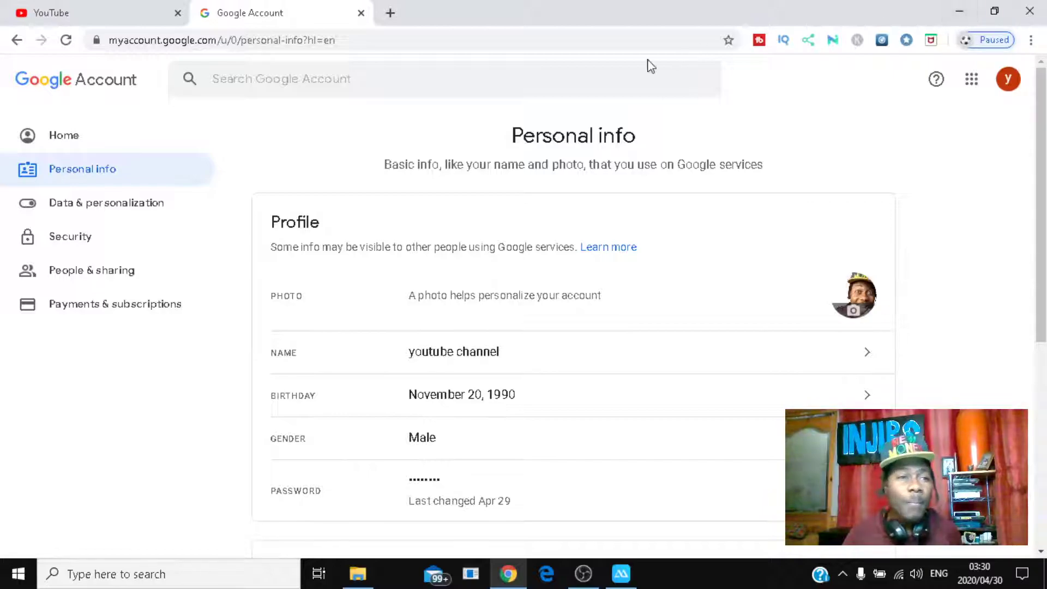
pyautogui.click(958, 12)
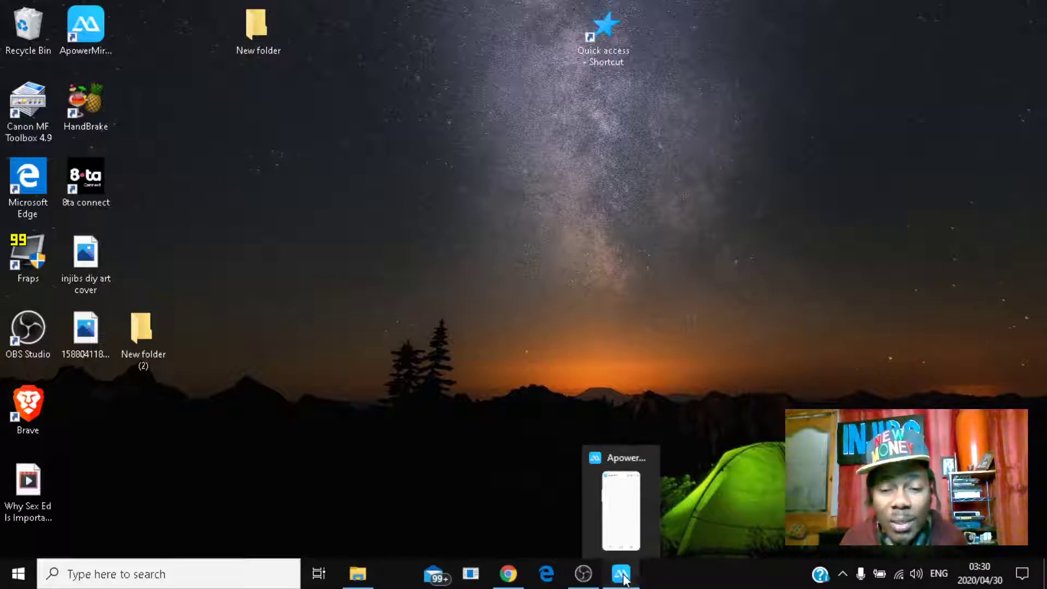
pyautogui.click(613, 548)
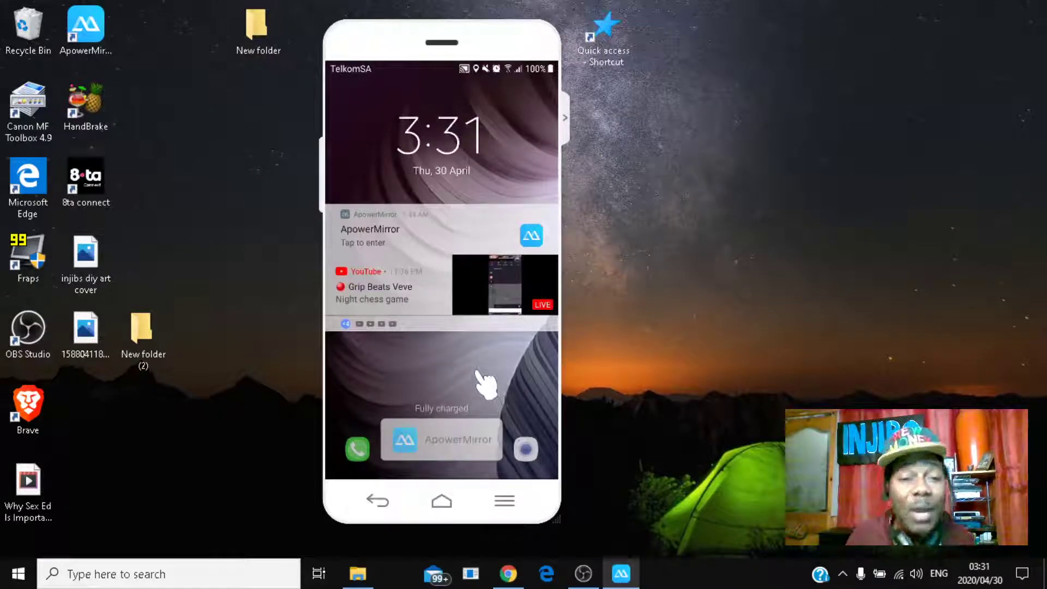
pyautogui.click(536, 453)
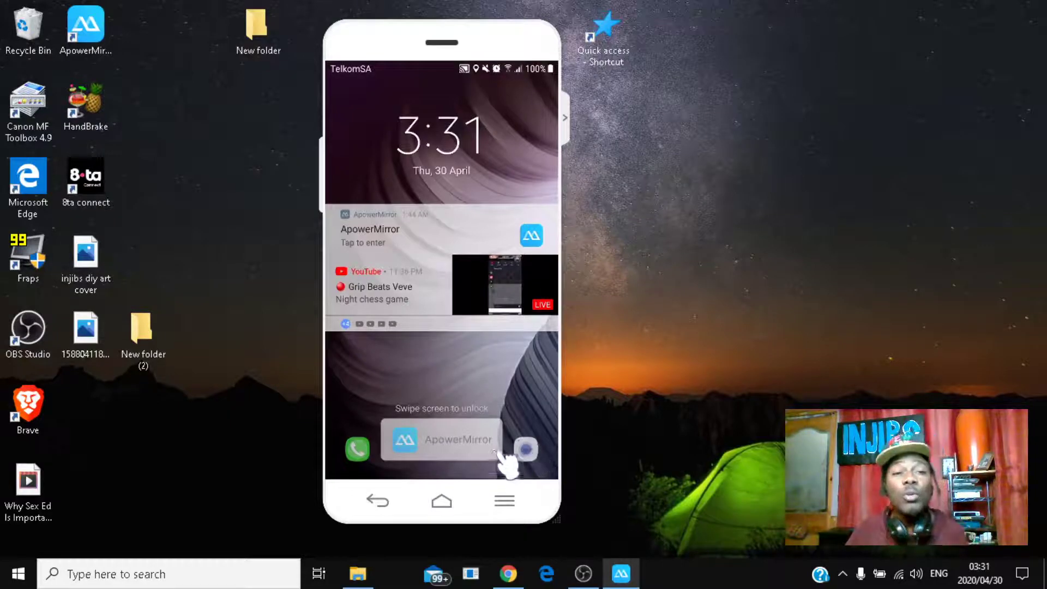
pyautogui.moveTo(527, 449); pyautogui.dragTo(474, 404)
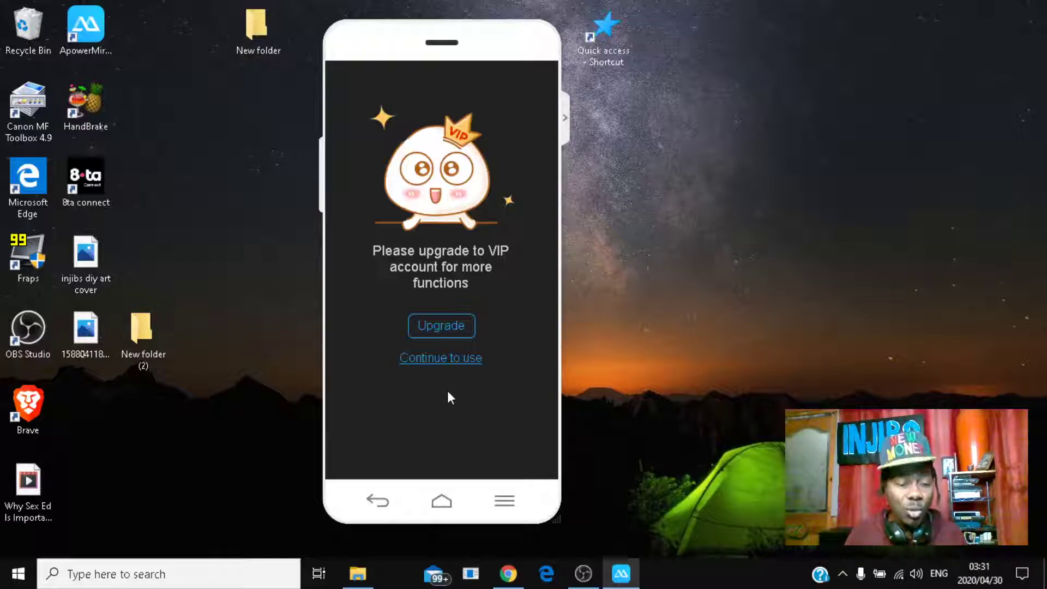
pyautogui.moveTo(455, 385); pyautogui.dragTo(516, 100)
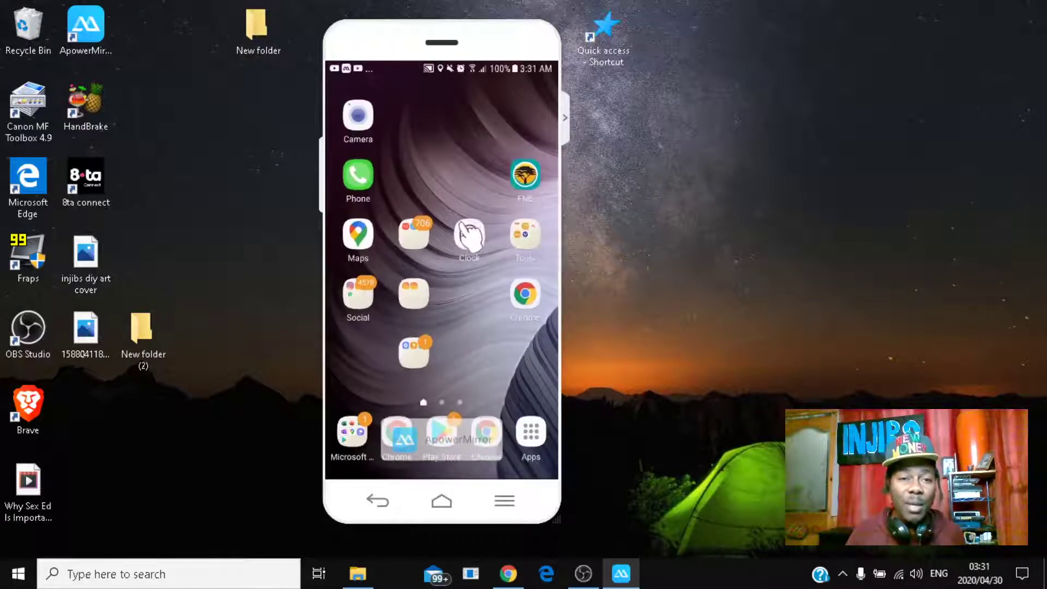
# Open the YouTube app on the mirrored phone and go to its account's Google Account management page.
pyautogui.click(532, 434)
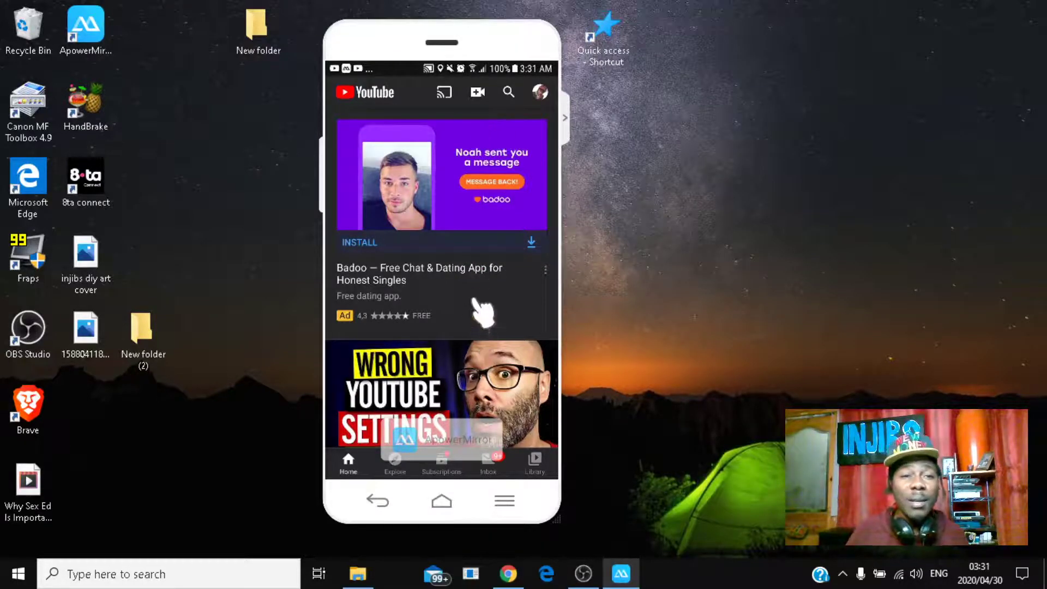
pyautogui.moveTo(494, 123); pyautogui.dragTo(475, 246)
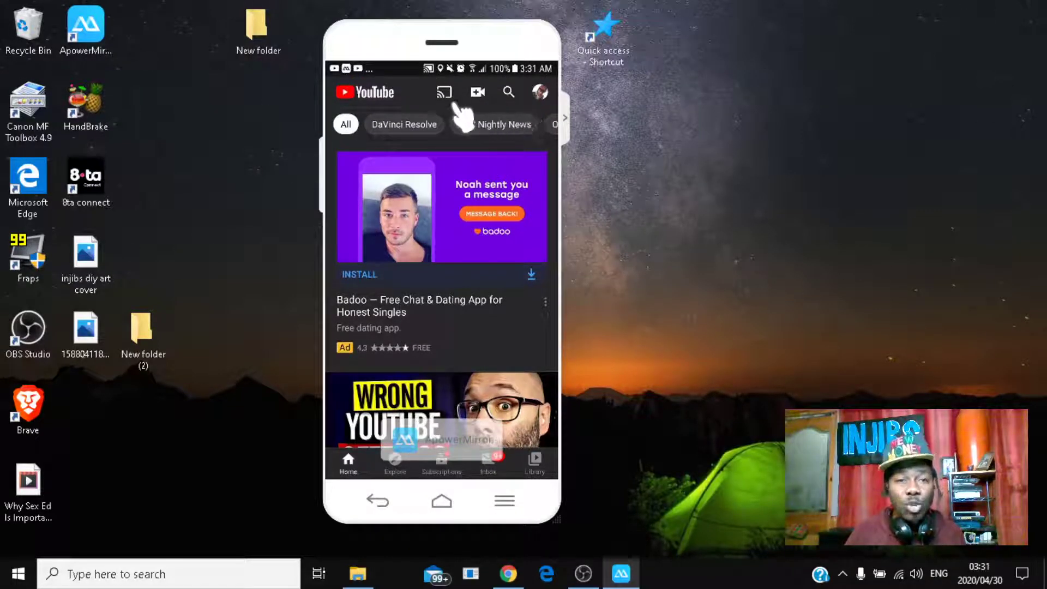
pyautogui.click(540, 92)
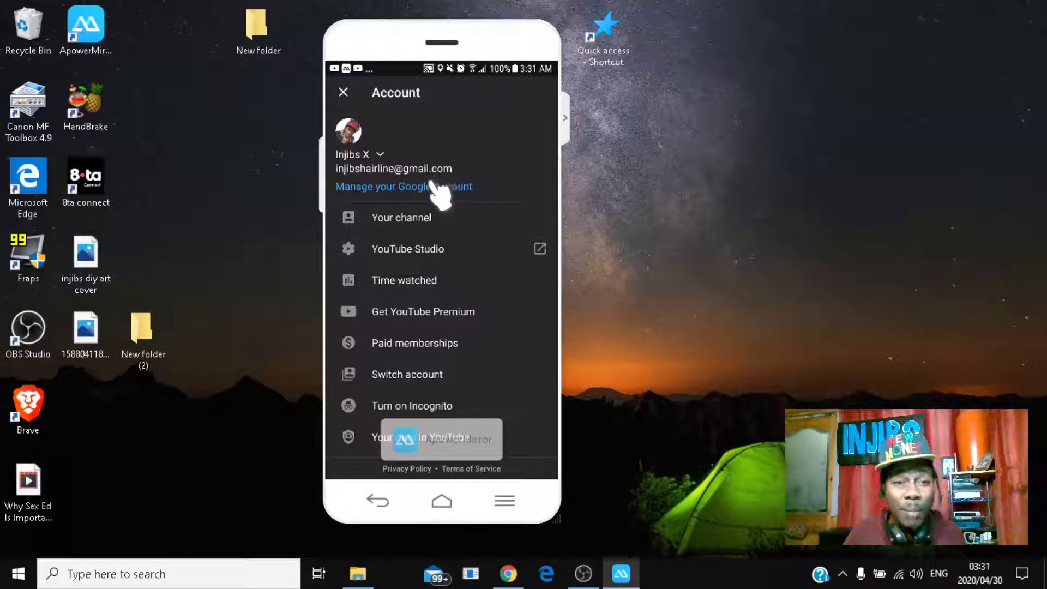
pyautogui.rightClick(413, 189)
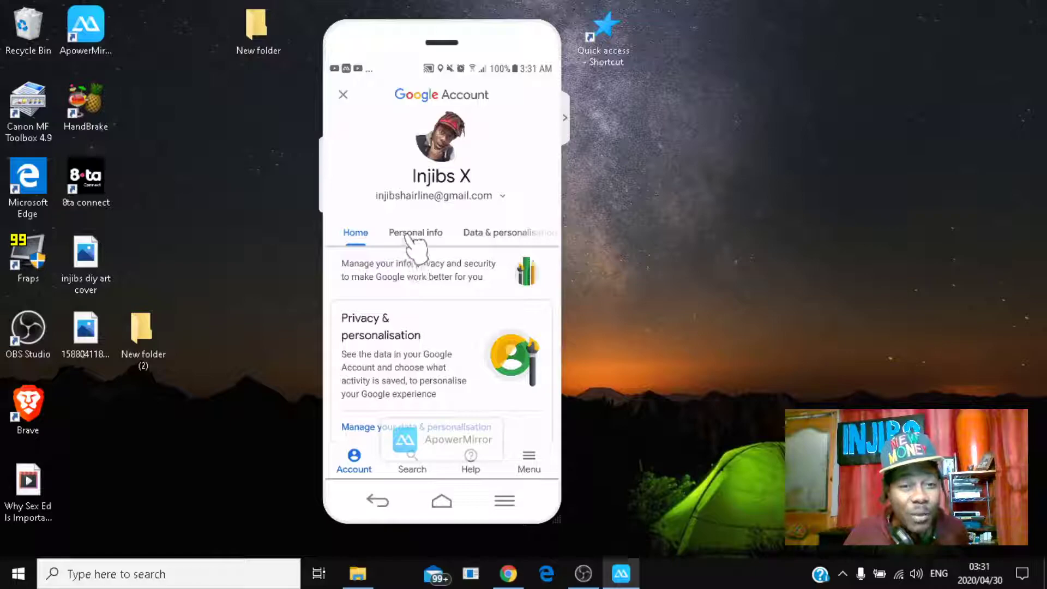
# Open the Google Account's personal info and start setting the profile photo by choosing an existing photo from the phone's gallery.
pyautogui.moveTo(452, 235); pyautogui.dragTo(336, 236)
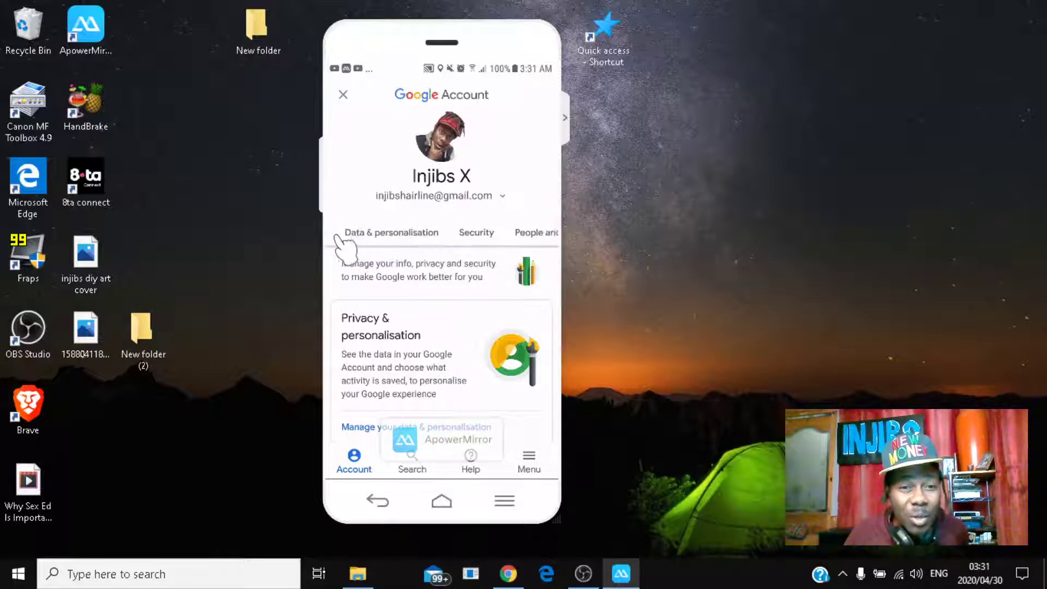
pyautogui.moveTo(474, 236); pyautogui.dragTo(587, 250)
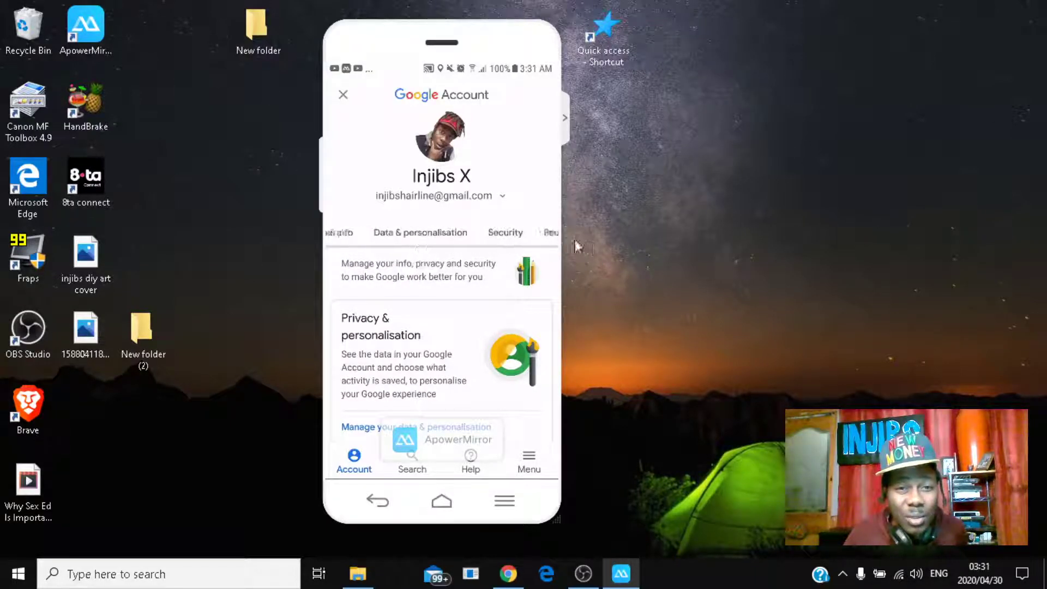
pyautogui.click(411, 234)
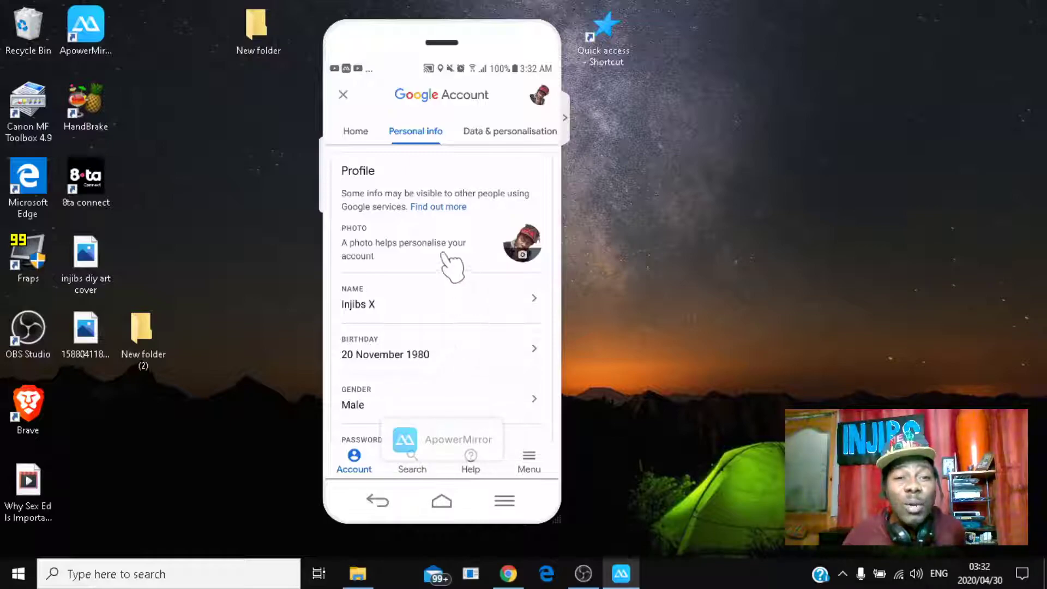
pyautogui.click(522, 255)
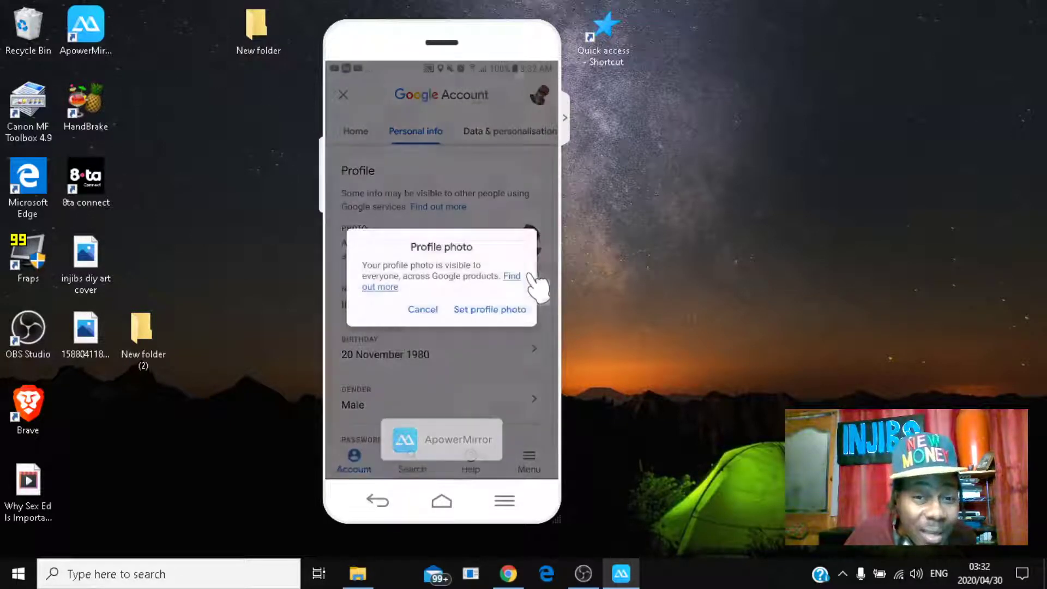
pyautogui.click(486, 311)
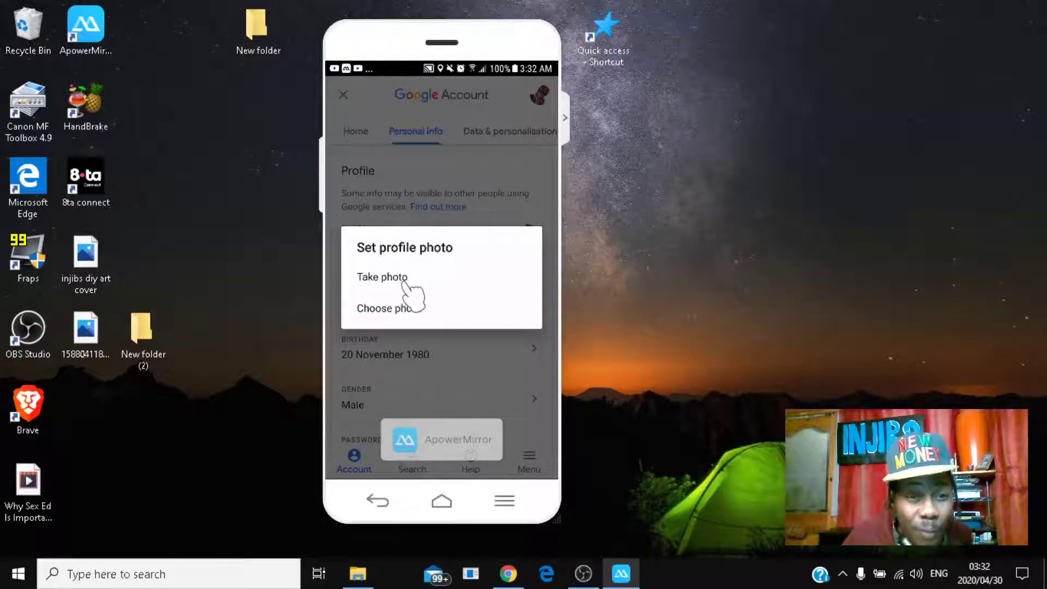
pyautogui.click(406, 310)
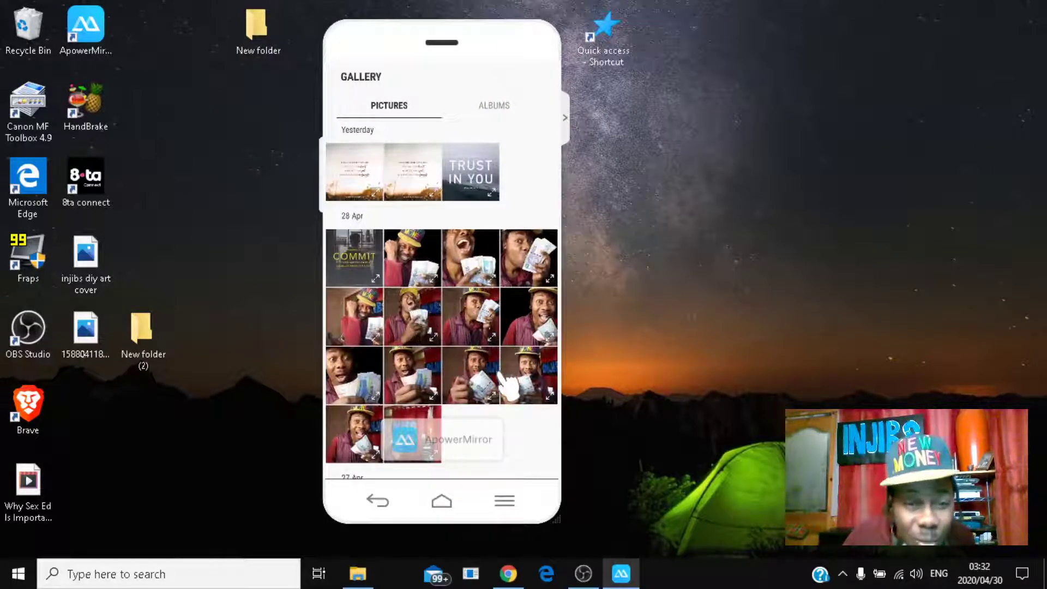
# Browse the gallery, pick the 28 Apr photo of the man with a raised fist holding banknotes, and cancel at the crop preview.
pyautogui.moveTo(498, 386); pyautogui.dragTo(437, 304)
pyautogui.scroll(-10, 437, 294)
pyautogui.moveTo(548, 174); pyautogui.dragTo(551, 444)
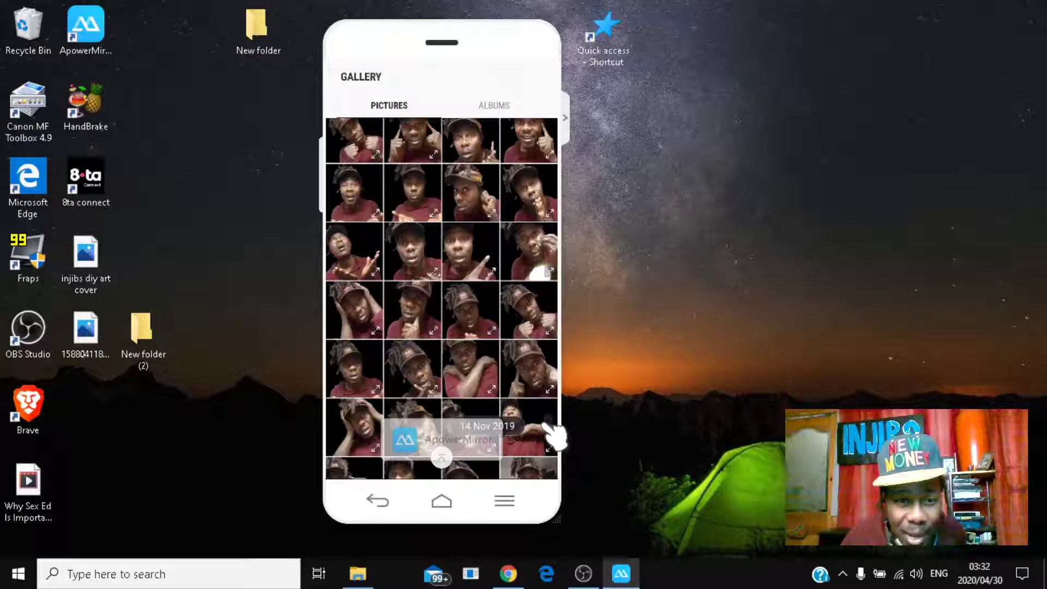
pyautogui.moveTo(551, 390); pyautogui.dragTo(552, 150)
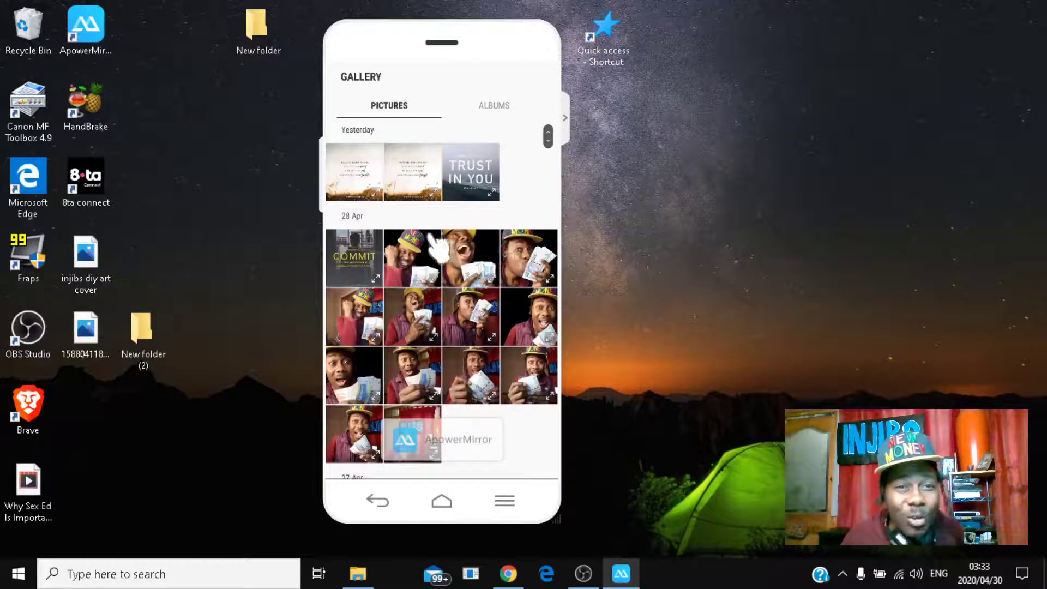
pyautogui.click(414, 334)
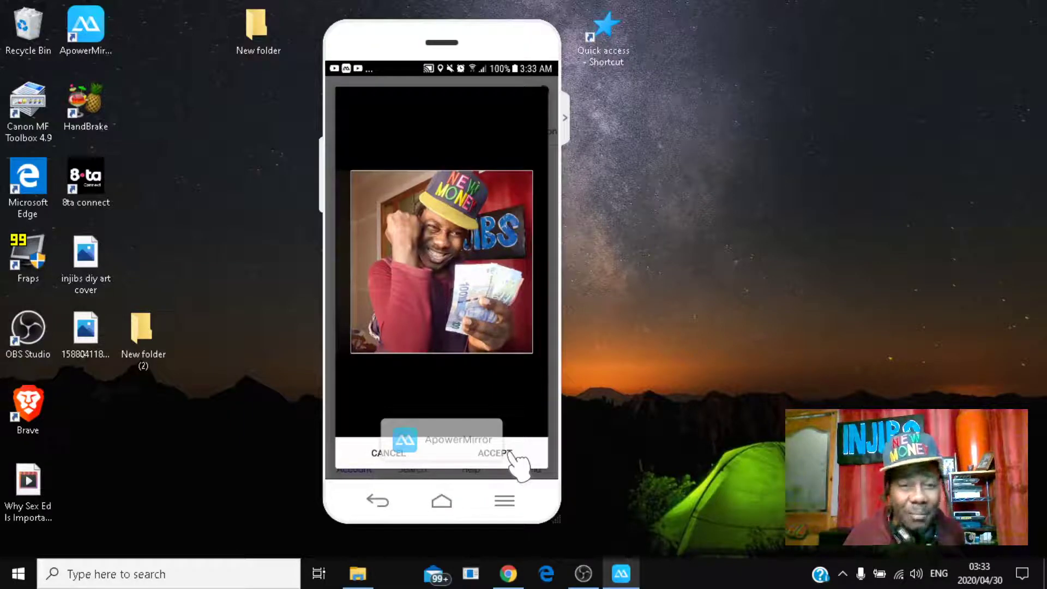
pyautogui.click(376, 453)
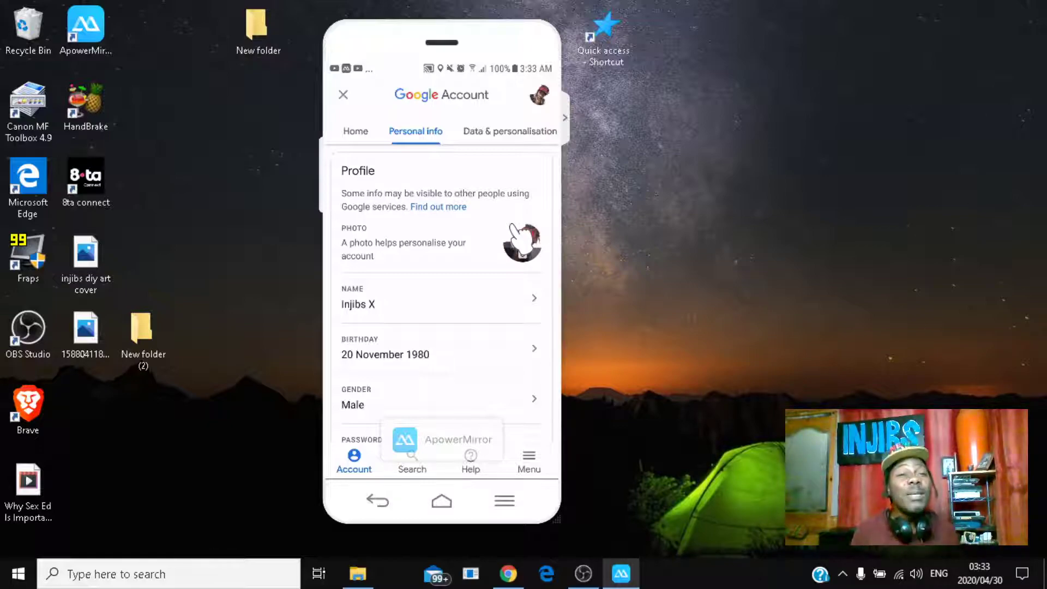
# Close the Google Account page to return to YouTube and refresh its home feed.
pyautogui.click(343, 95)
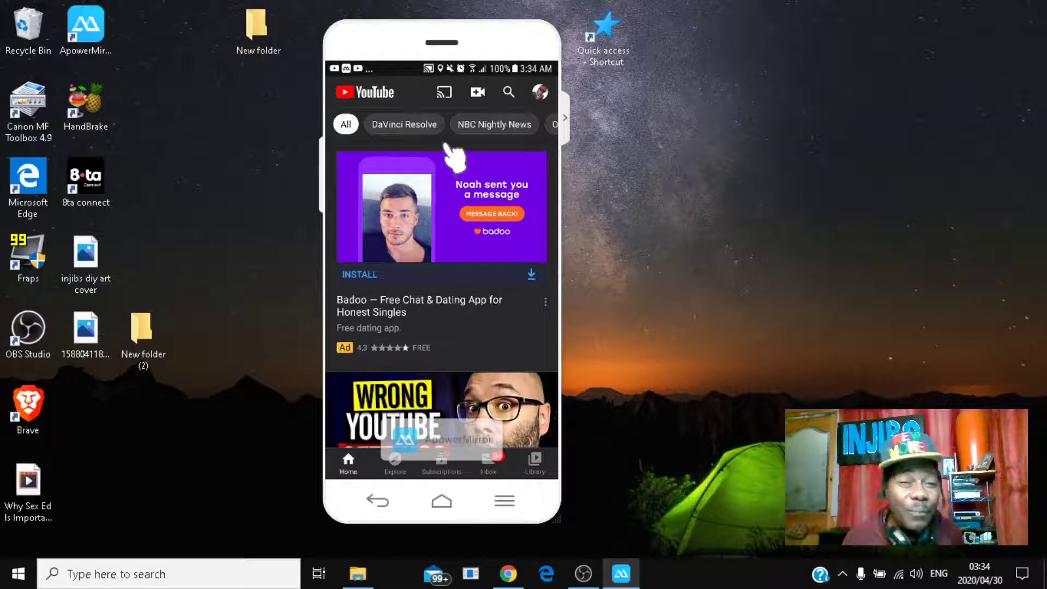
pyautogui.moveTo(453, 155); pyautogui.dragTo(487, 419)
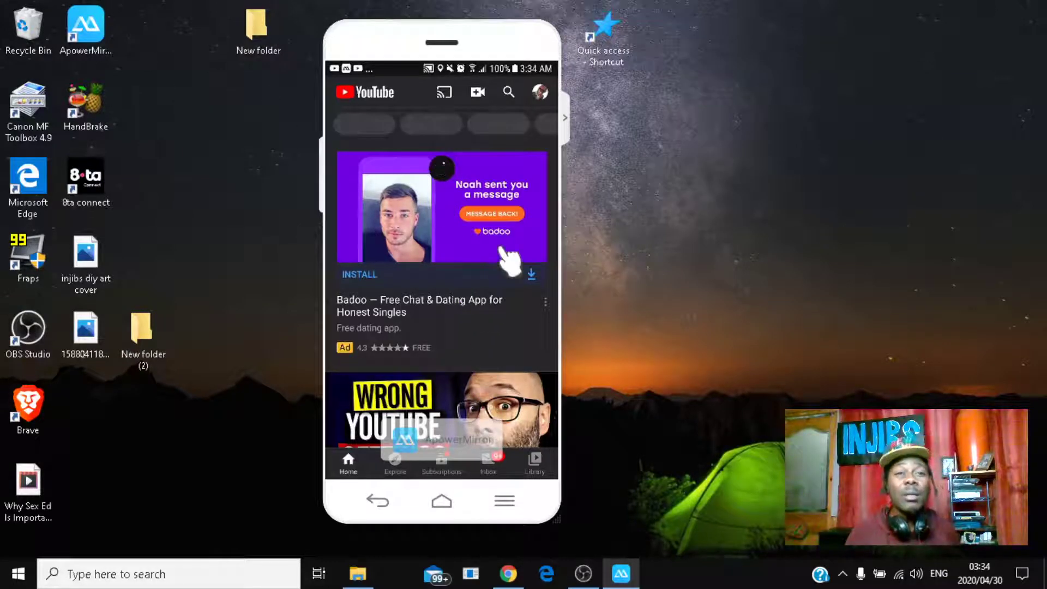